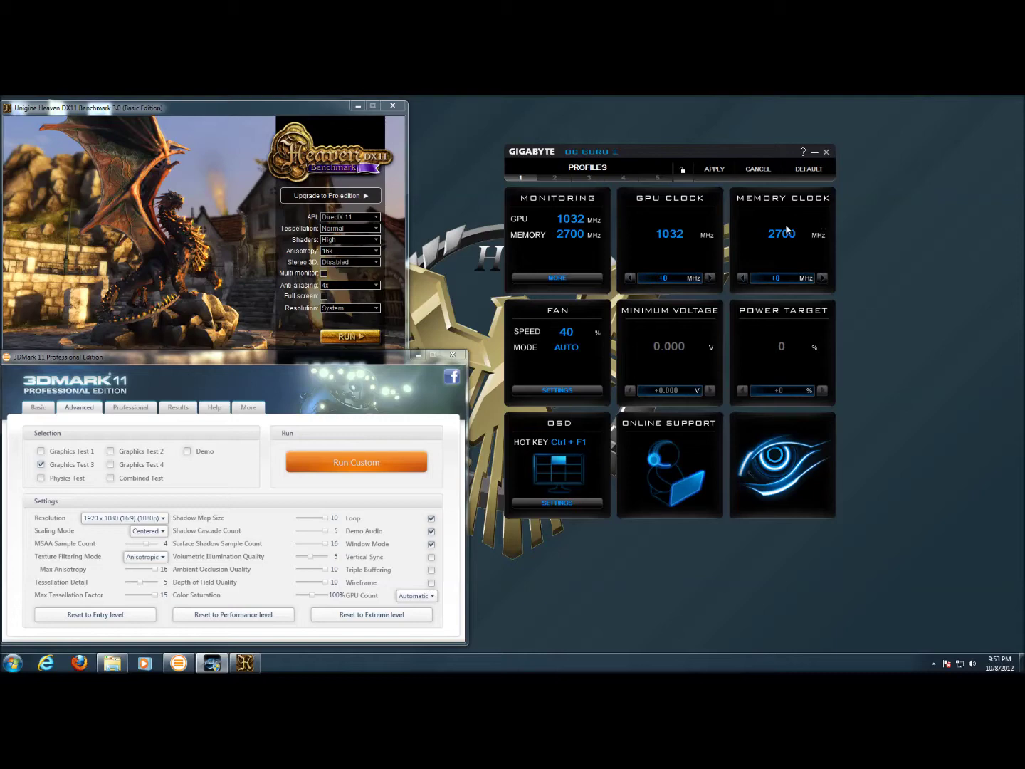
# - Nudge the OC Guru II window higher and toggle the clock-offset lock off and on
pyautogui.moveTo(669, 149)
pyautogui.mouseDown()
pyautogui.moveTo(678, 148)
pyautogui.moveTo(663, 141)
pyautogui.mouseUp()
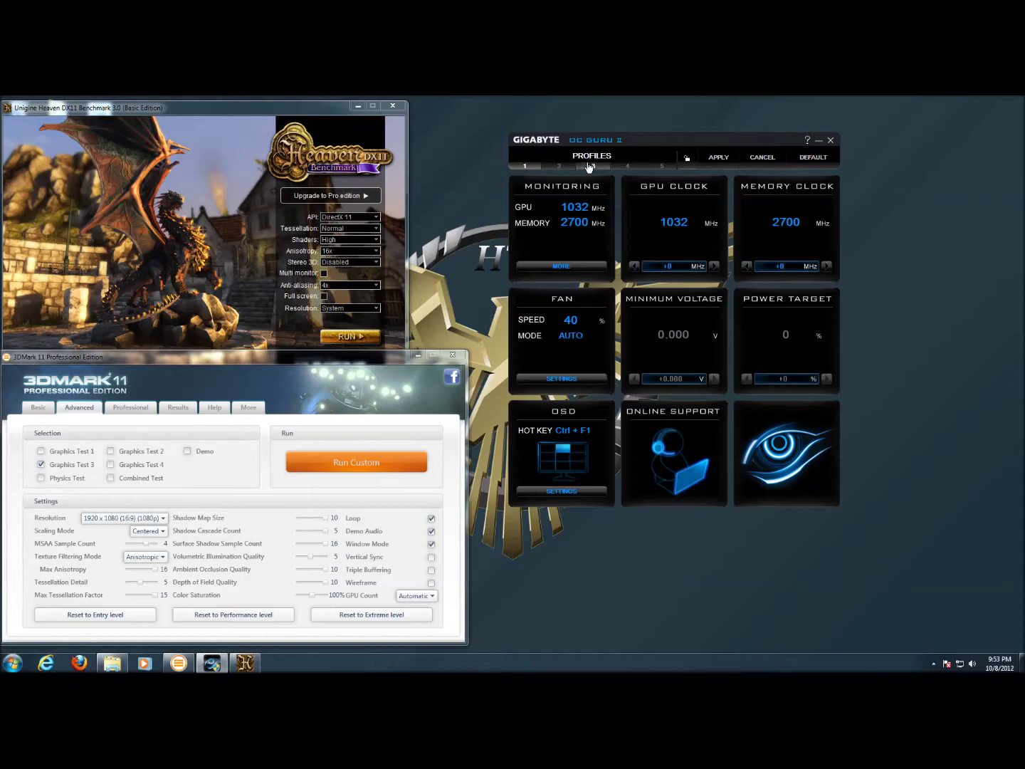
pyautogui.click(690, 161)
pyautogui.click(687, 160)
# - View the support page (BIOS F10, driver 9.18.13.638, OC Guru V1.30) and Gigabyte's FAQ, then return
pyautogui.click(664, 454)
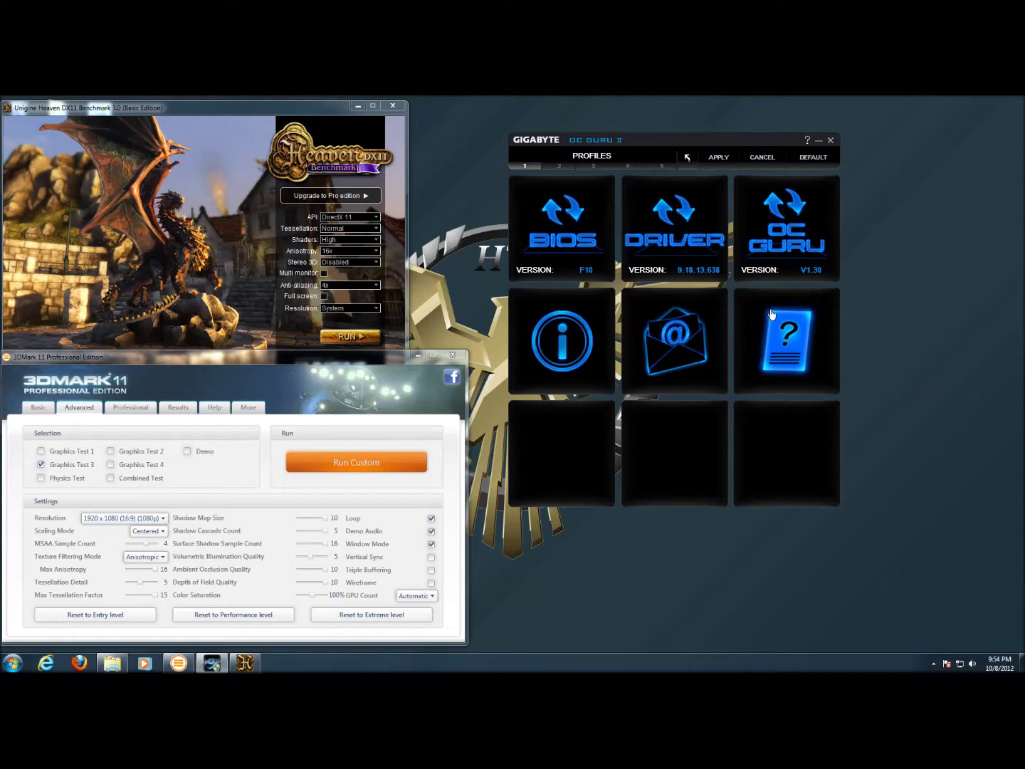
pyautogui.click(787, 341)
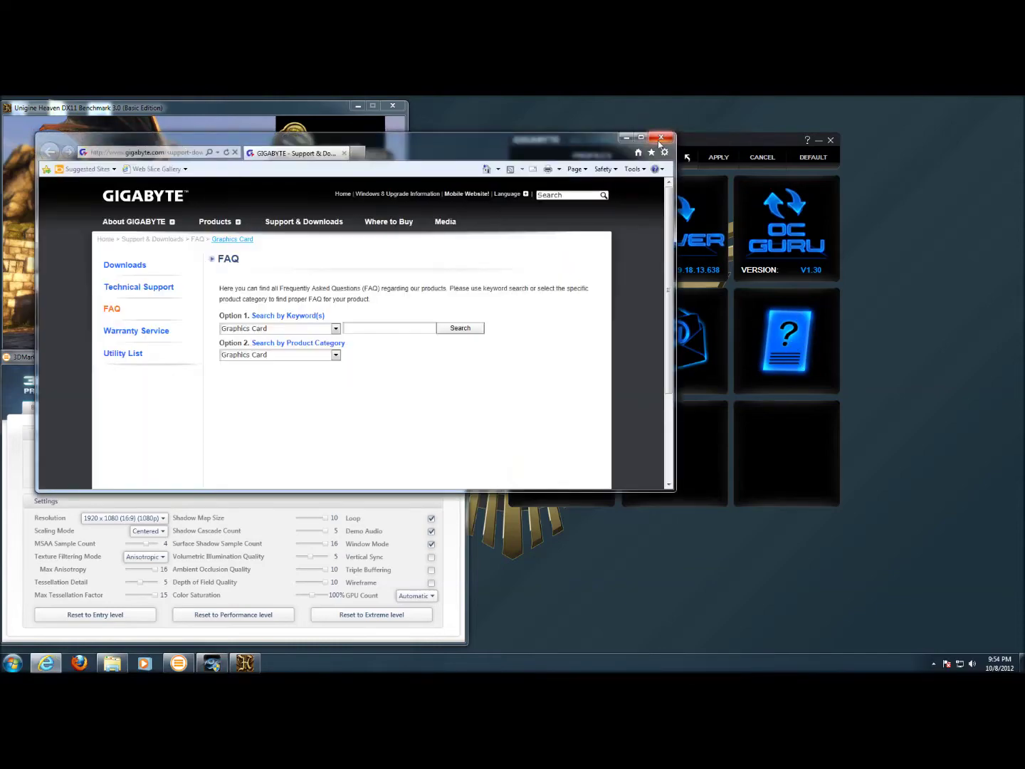
pyautogui.click(652, 141)
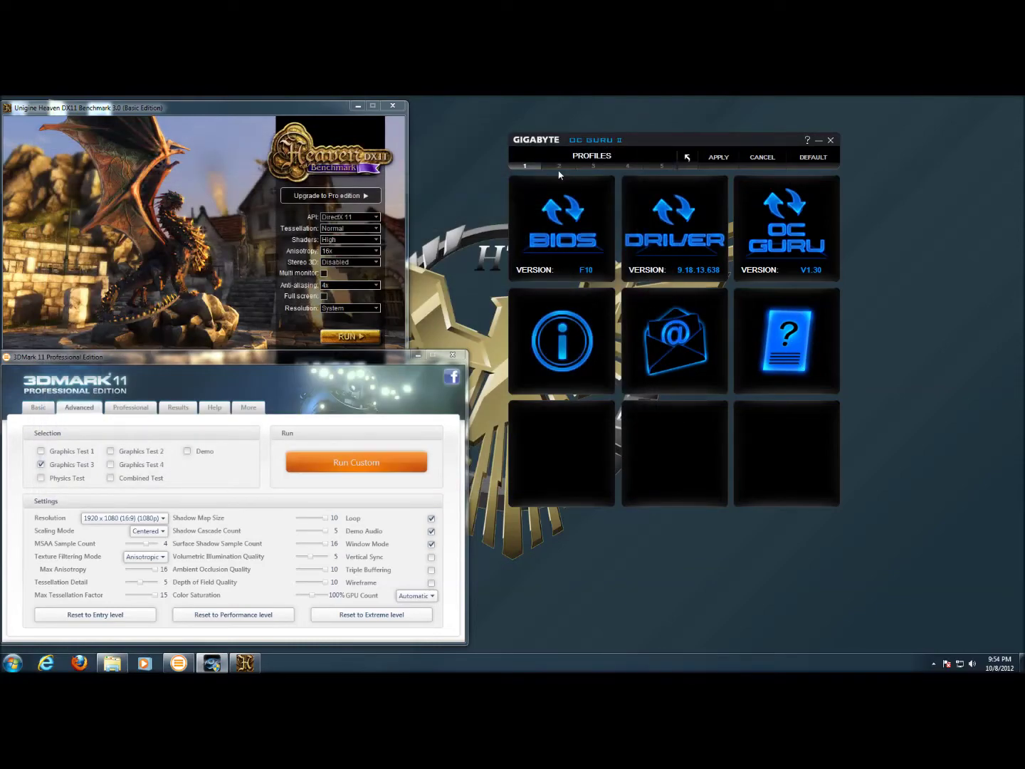
pyautogui.click(689, 157)
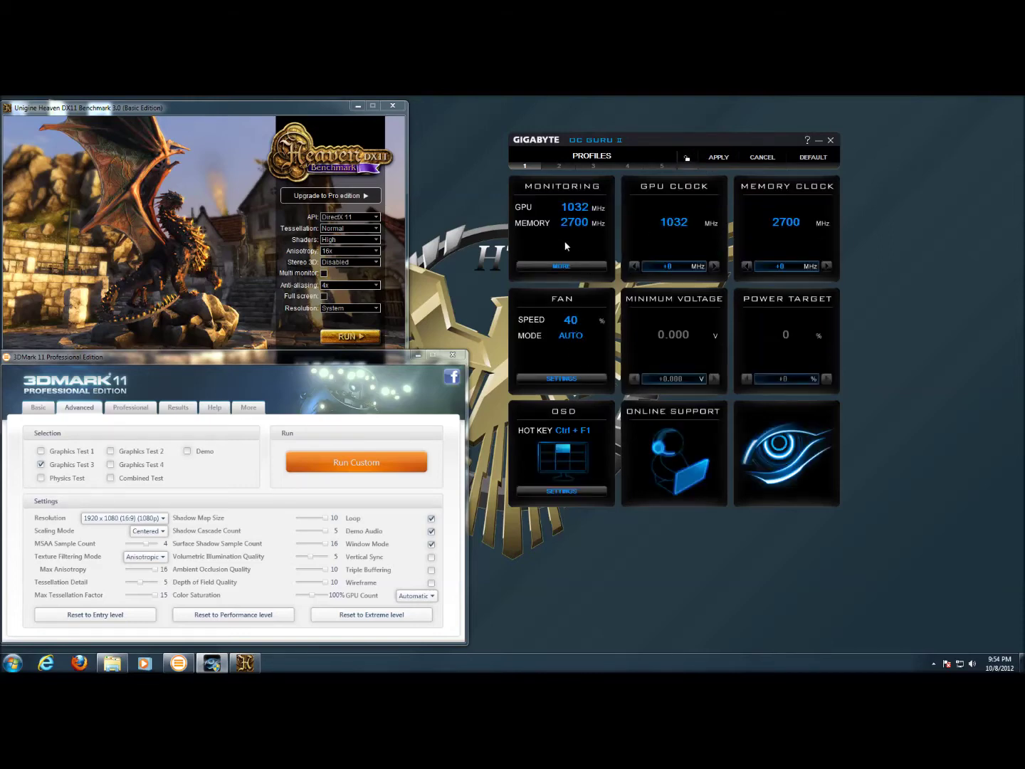
# - Open the live monitoring graphs, review their display settings, then close the graph window
pyautogui.click(561, 266)
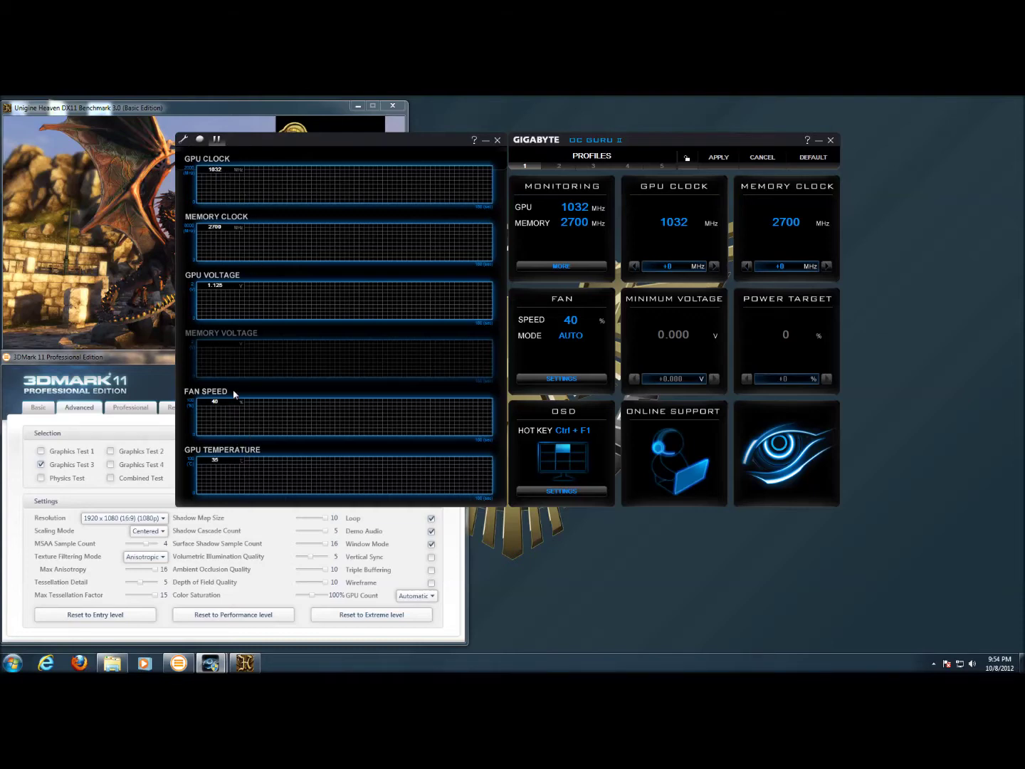
pyautogui.click(185, 141)
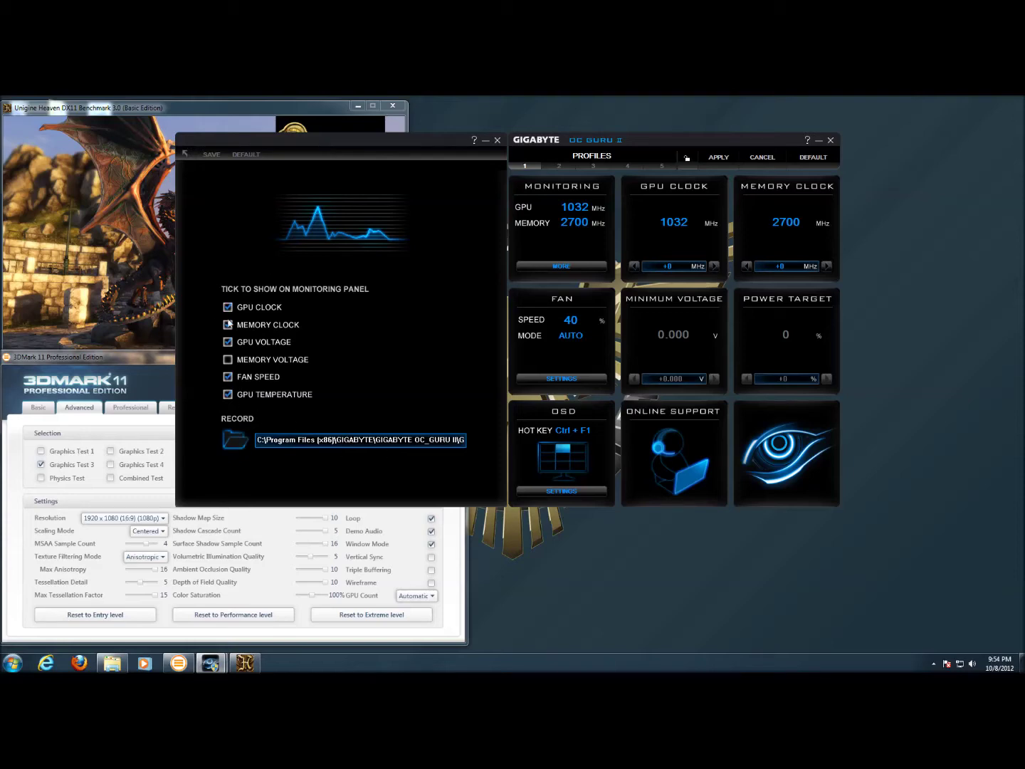
pyautogui.click(183, 153)
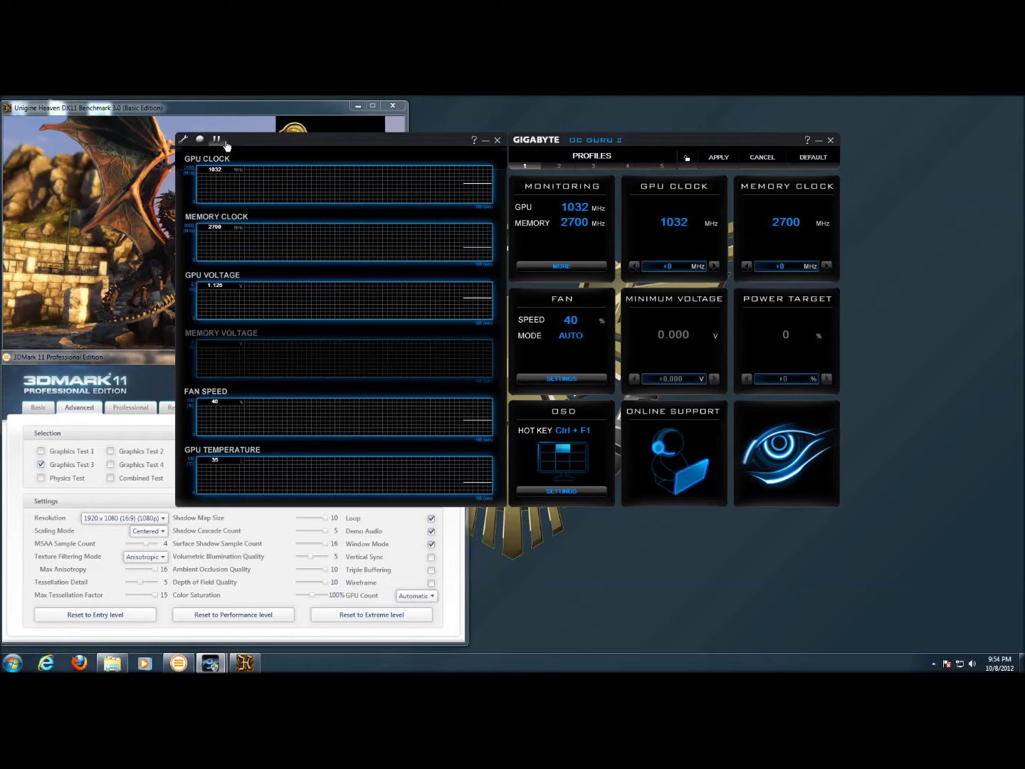
pyautogui.click(497, 140)
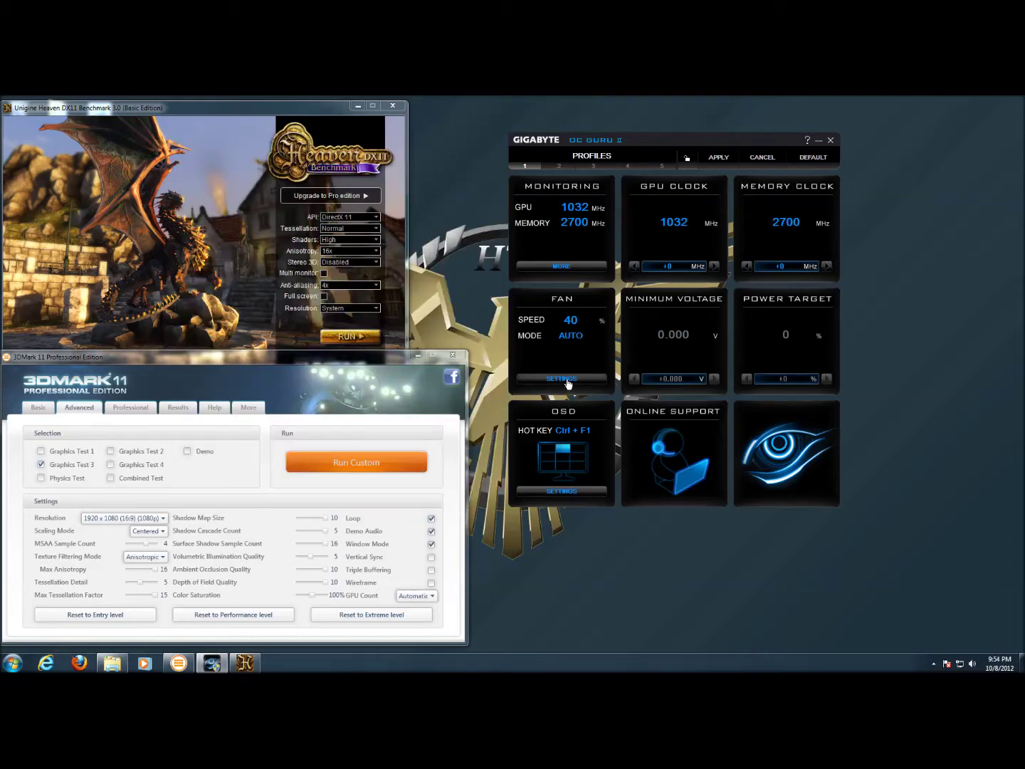
pyautogui.click(568, 382)
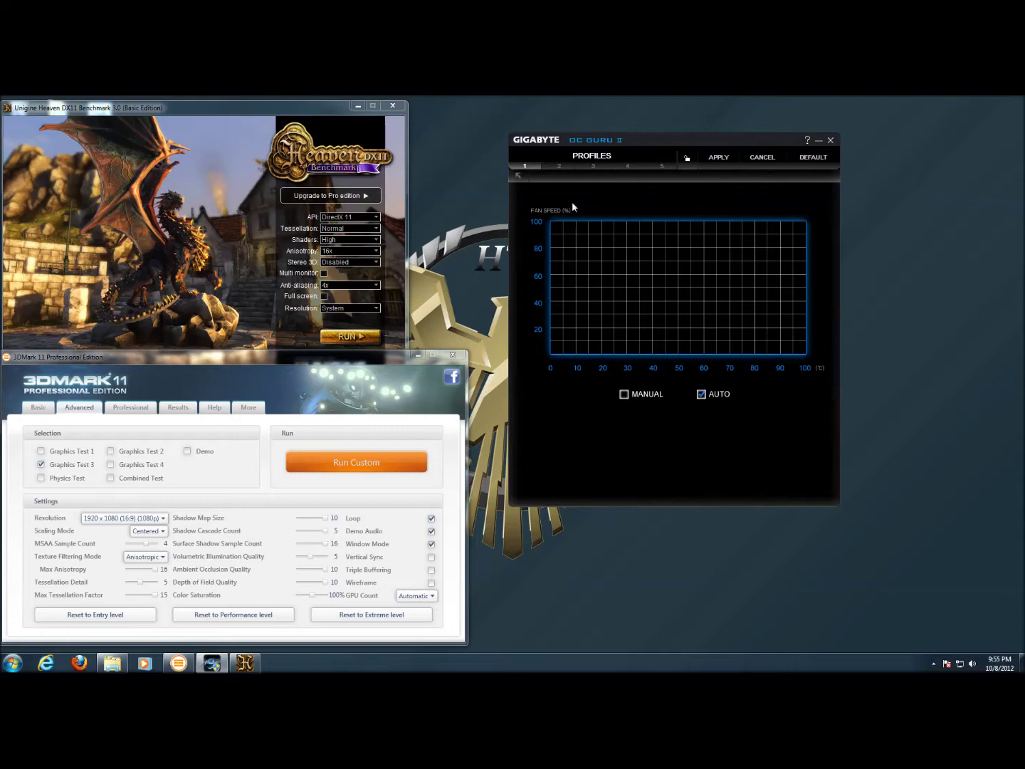
pyautogui.click(624, 393)
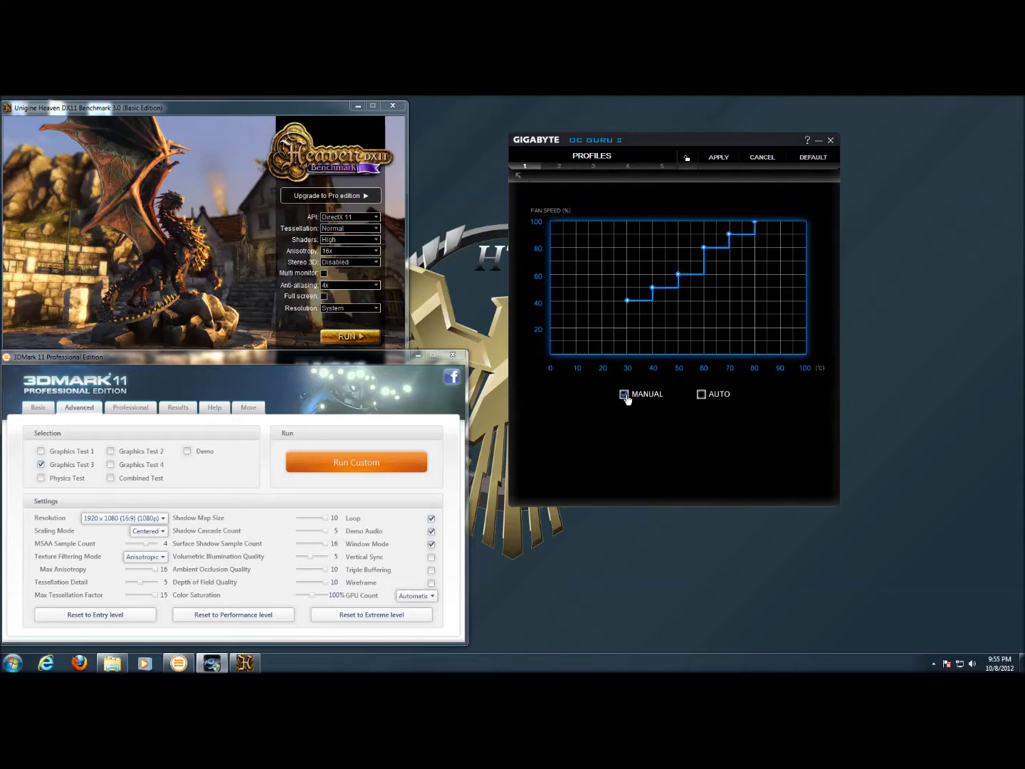
pyautogui.moveTo(631, 302)
pyautogui.mouseDown()
pyautogui.moveTo(631, 275)
pyautogui.moveTo(631, 306)
pyautogui.mouseUp()
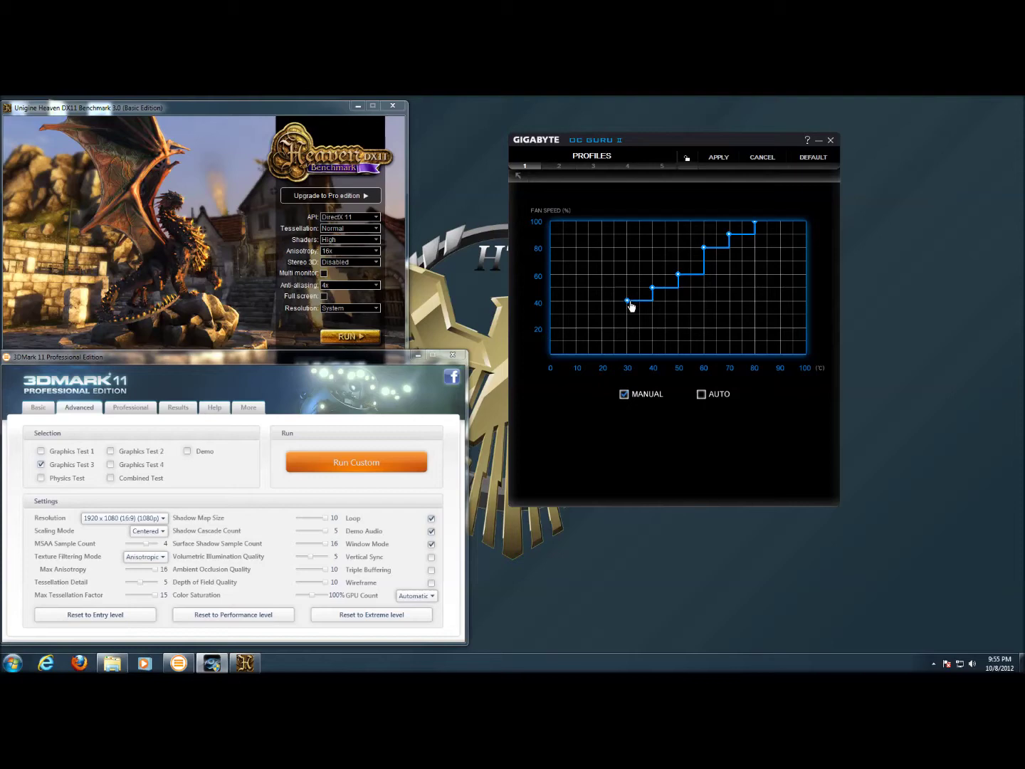
pyautogui.click(701, 395)
pyautogui.click(518, 175)
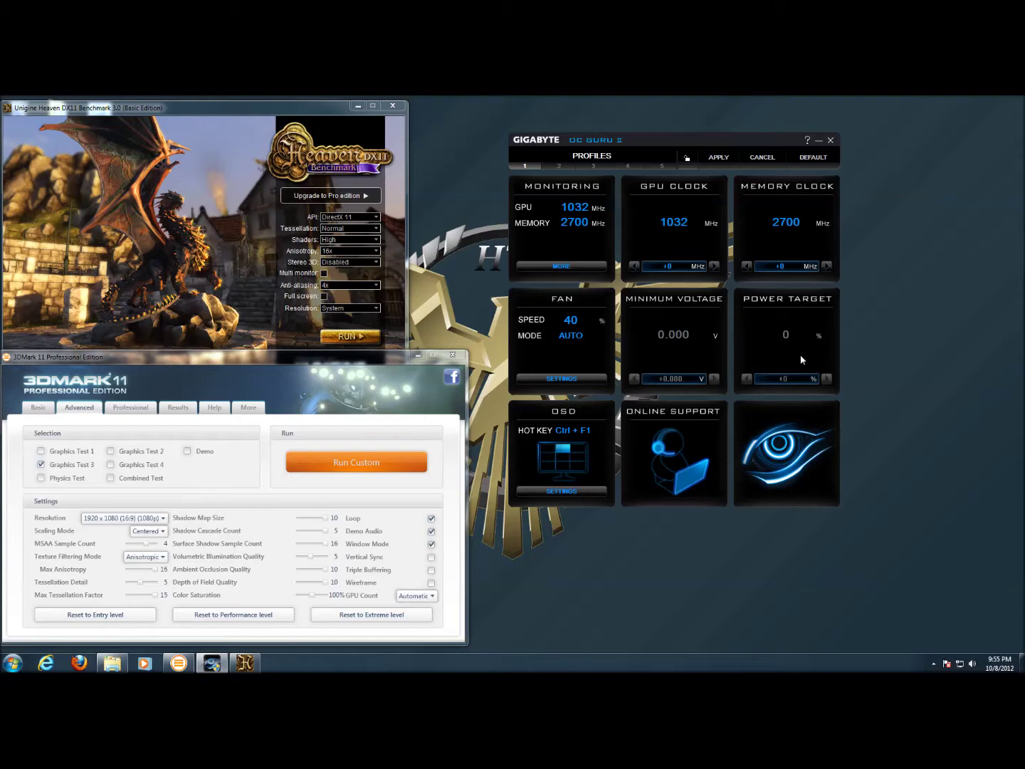
# - Keep the OSD at top-middle, drag brightness toward 65, and leave the OSD settings
pyautogui.click(561, 492)
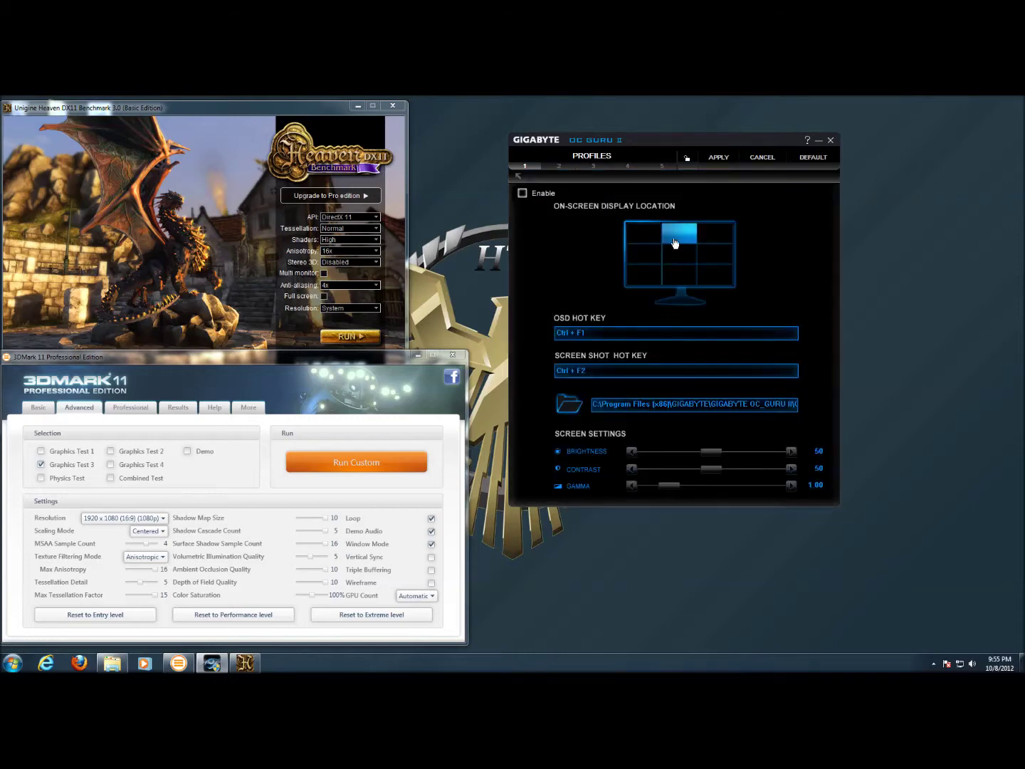
pyautogui.click(640, 233)
pyautogui.click(689, 238)
pyautogui.moveTo(710, 451)
pyautogui.mouseDown()
pyautogui.moveTo(728, 455)
pyautogui.moveTo(707, 457)
pyautogui.mouseUp()
pyautogui.click(519, 177)
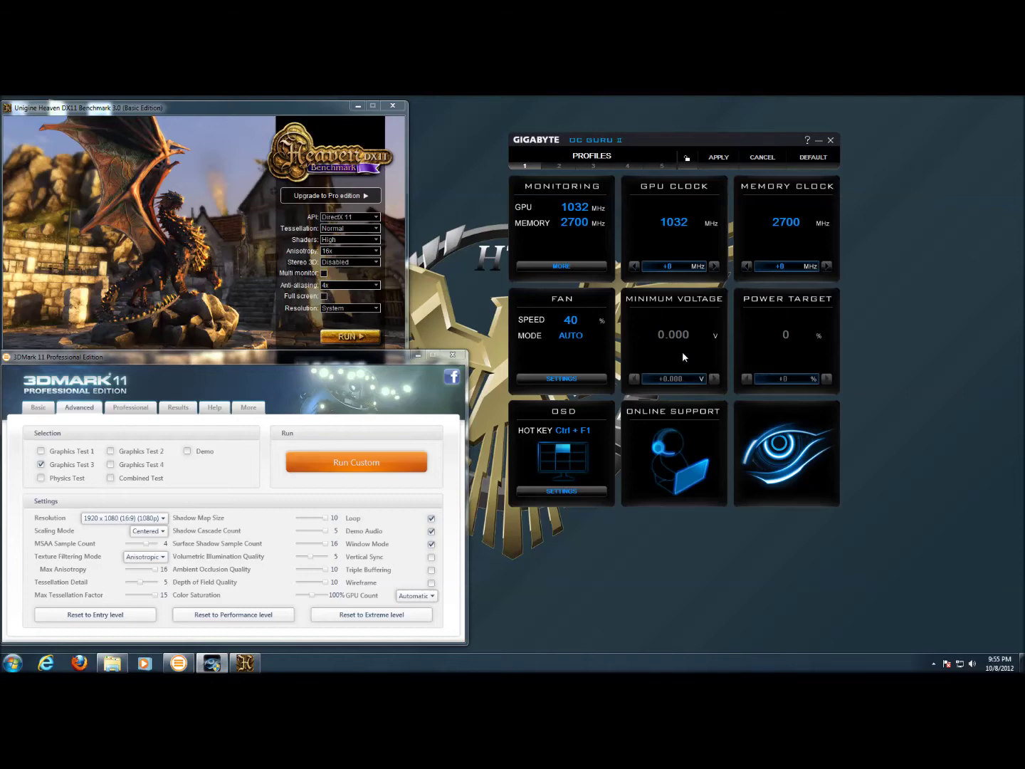
# - Switch to profile 2 and try GPU clock offsets of +51 and +75 MHz
pyautogui.click(561, 170)
pyautogui.scroll(5, 672, 299)
pyautogui.moveTo(674, 266); pyautogui.dragTo(661, 266)
pyautogui.click(714, 266)
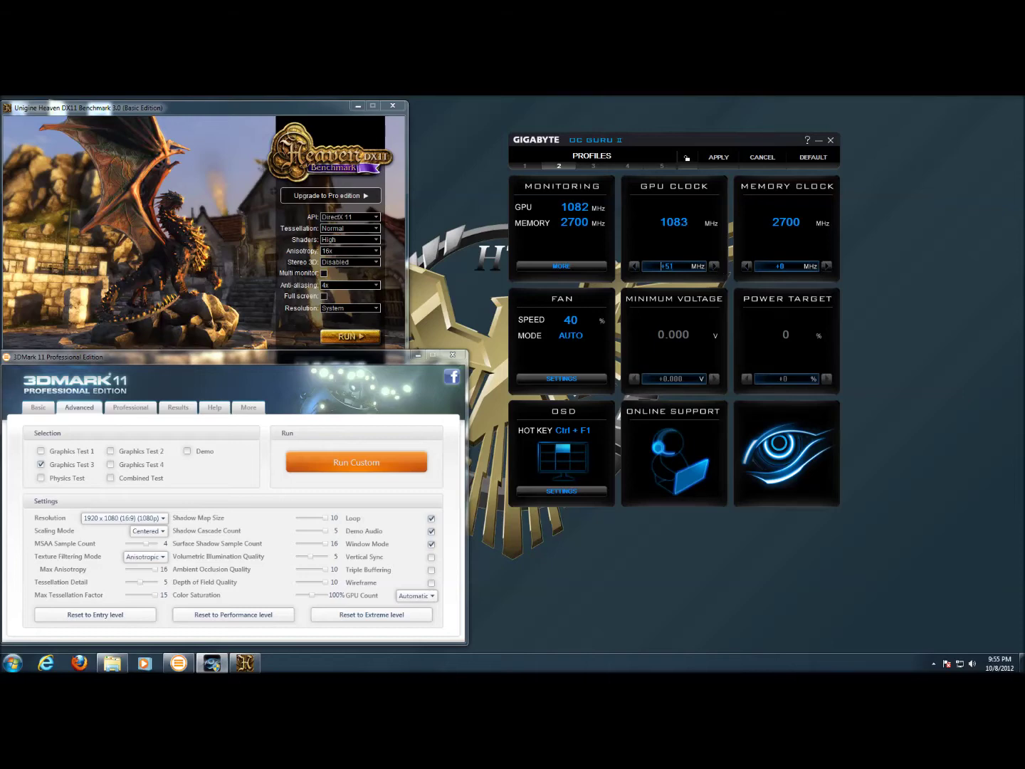
pyautogui.click(632, 266)
pyautogui.doubleClick(662, 266)
pyautogui.write('75')
pyautogui.click(716, 266)
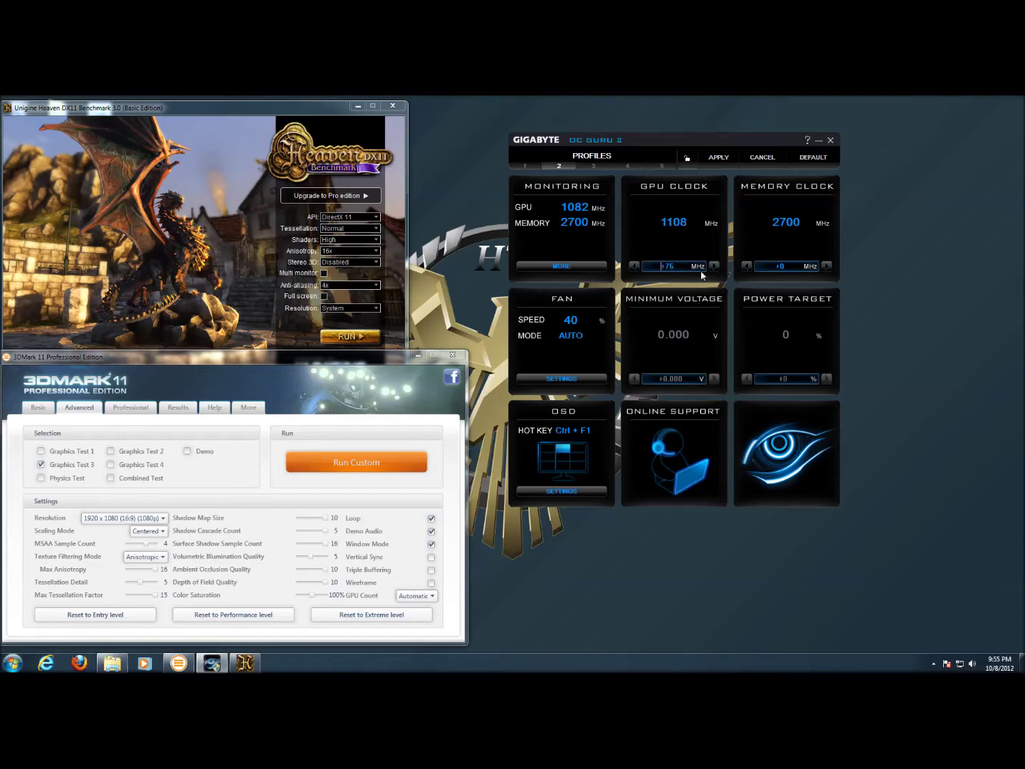
pyautogui.click(634, 267)
# - Apply a +50 MHz GPU clock offset (1082 MHz) and start the 3DMark 11 custom run
pyautogui.doubleClick(665, 266)
pyautogui.write('50')
pyautogui.click(714, 267)
pyautogui.click(713, 268)
pyautogui.click(715, 158)
pyautogui.click(334, 467)
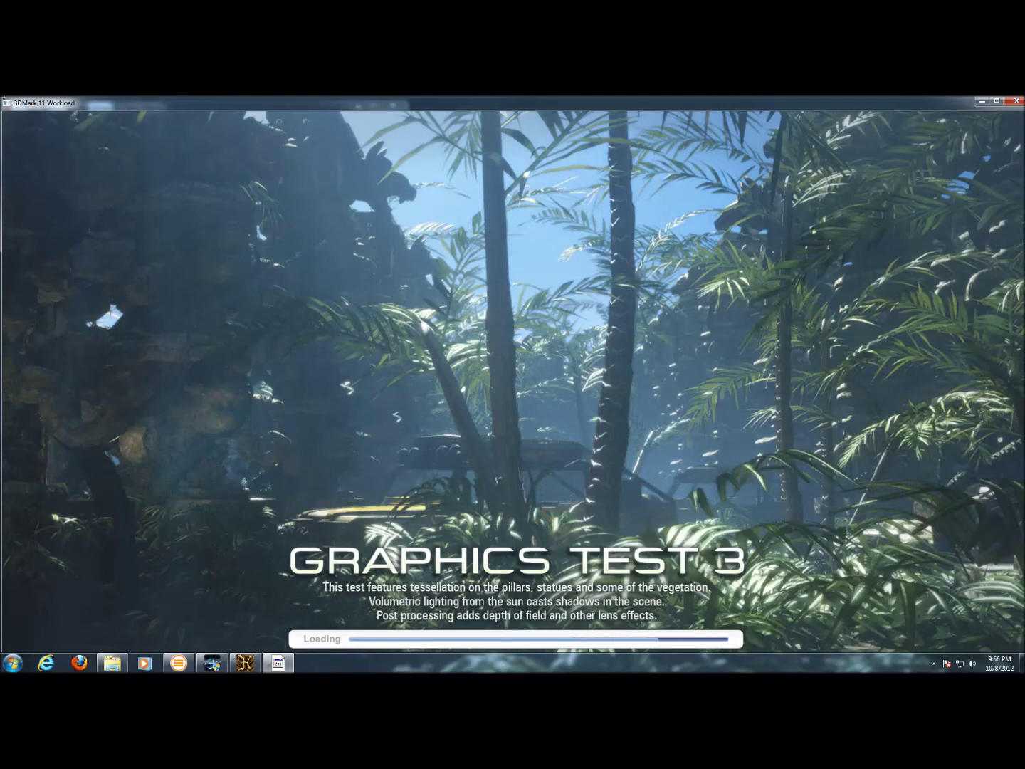
# - Move the 3DMark 11 workload window aside and back to the left edge while it loads
pyautogui.moveTo(378, 99); pyautogui.dragTo(609, 211)
pyautogui.moveTo(689, 223); pyautogui.dragTo(464, 132)
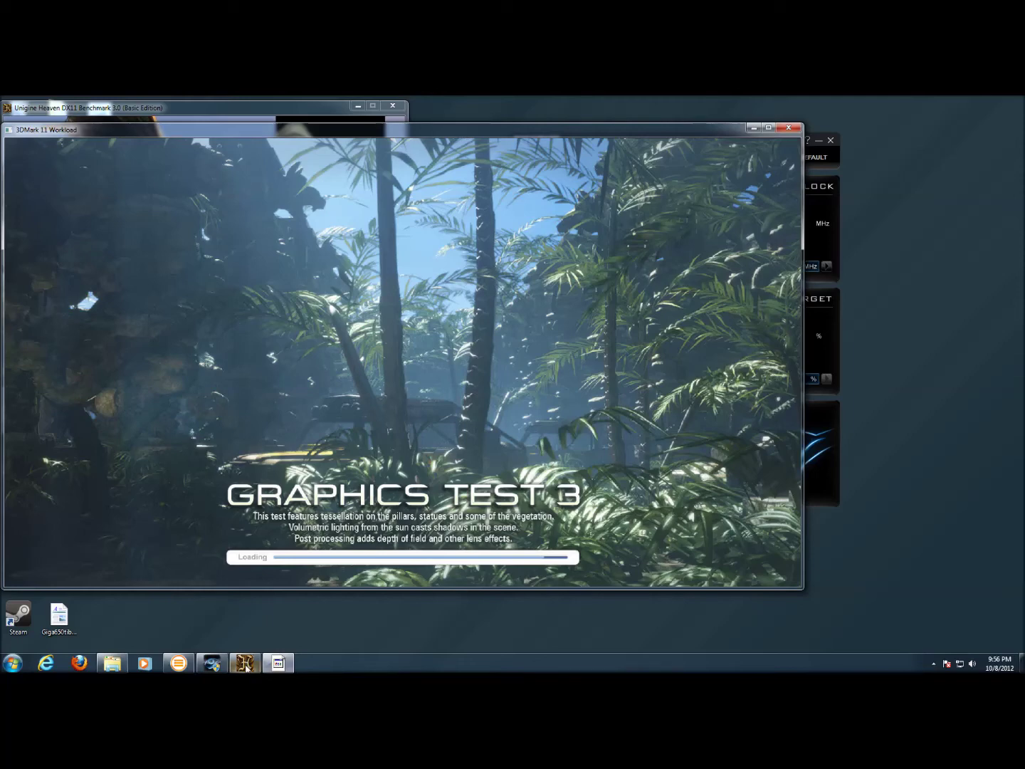
# - Place OC Guru II and its graphs beside Graphics Test 3, confirm 1082 MHz, then close both windows
pyautogui.click(212, 663)
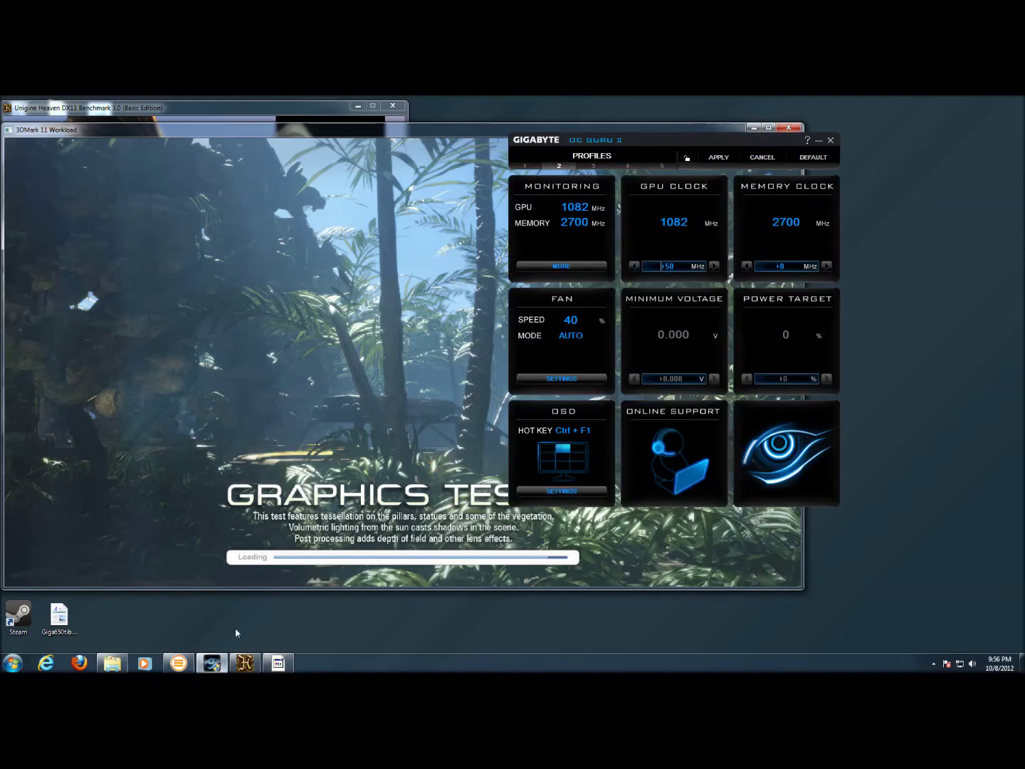
pyautogui.click(568, 266)
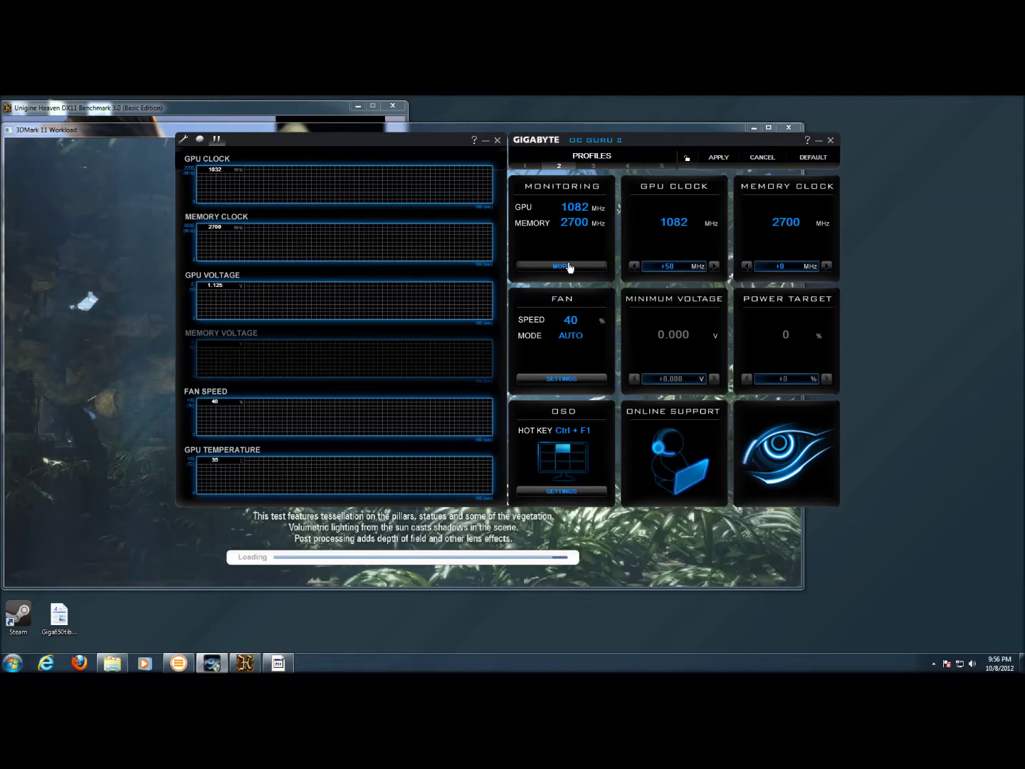
pyautogui.moveTo(651, 140); pyautogui.dragTo(749, 149)
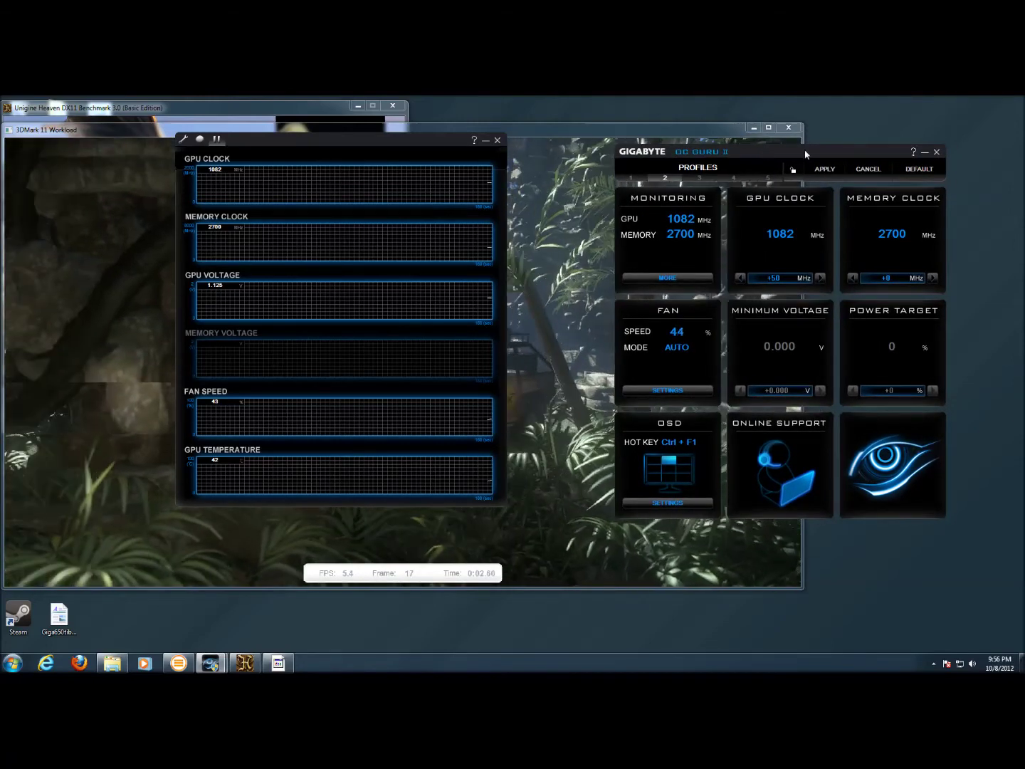
pyautogui.moveTo(846, 156); pyautogui.dragTo(931, 158)
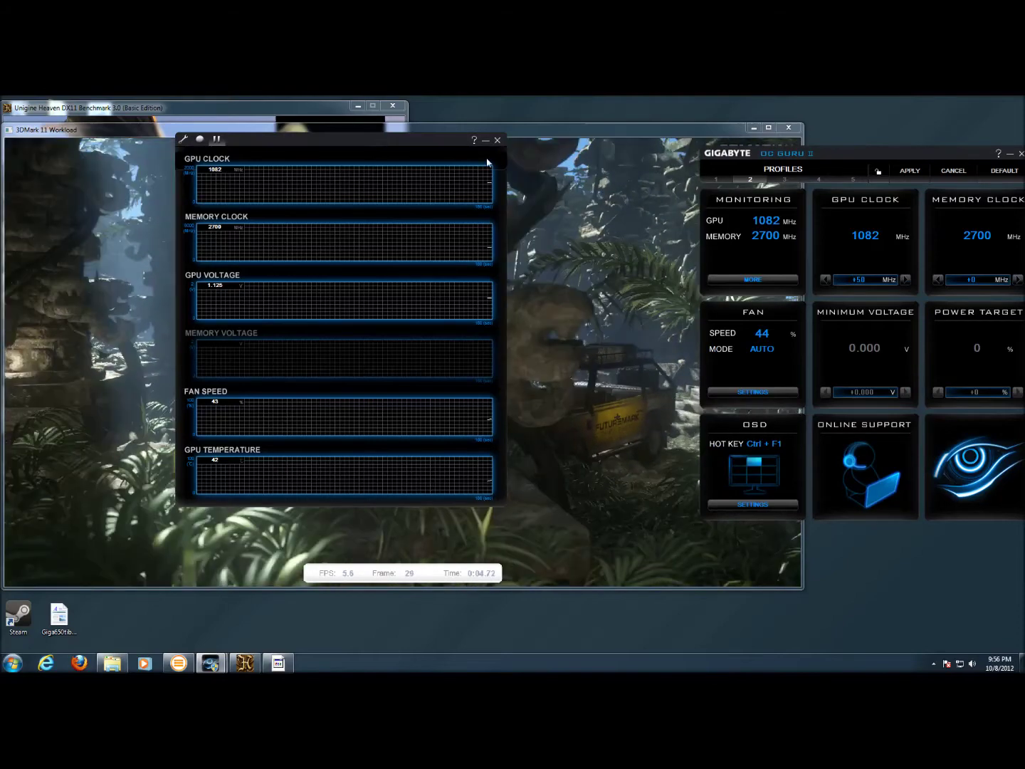
pyautogui.moveTo(312, 140); pyautogui.dragTo(519, 170)
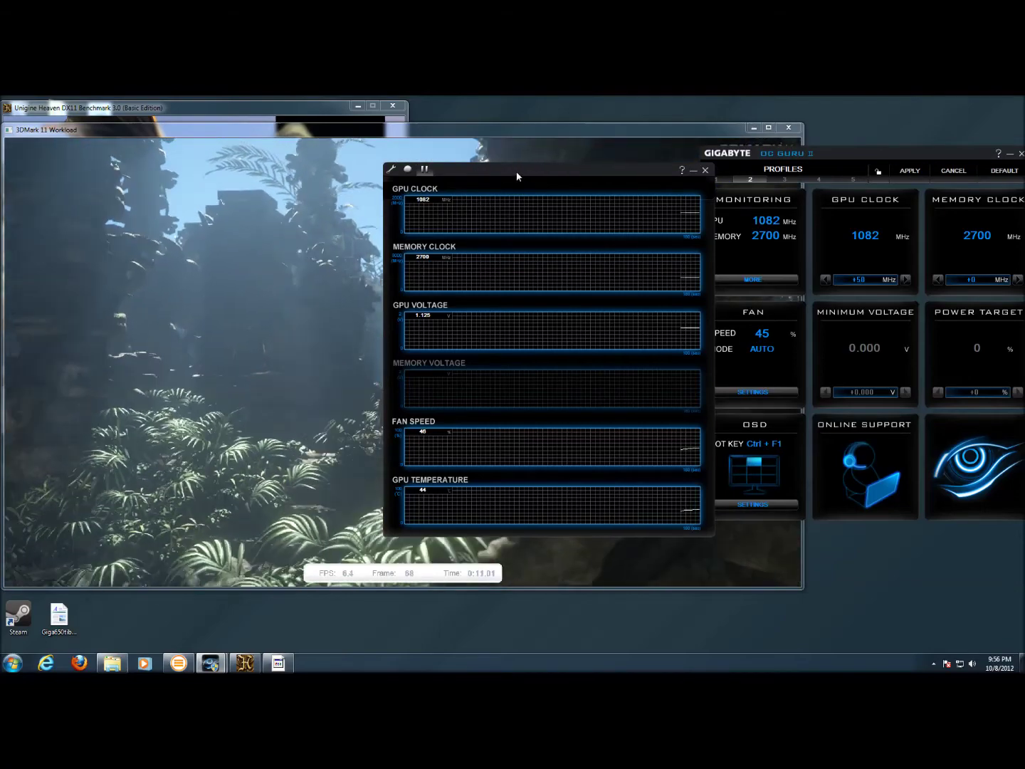
pyautogui.moveTo(517, 172); pyautogui.dragTo(506, 169)
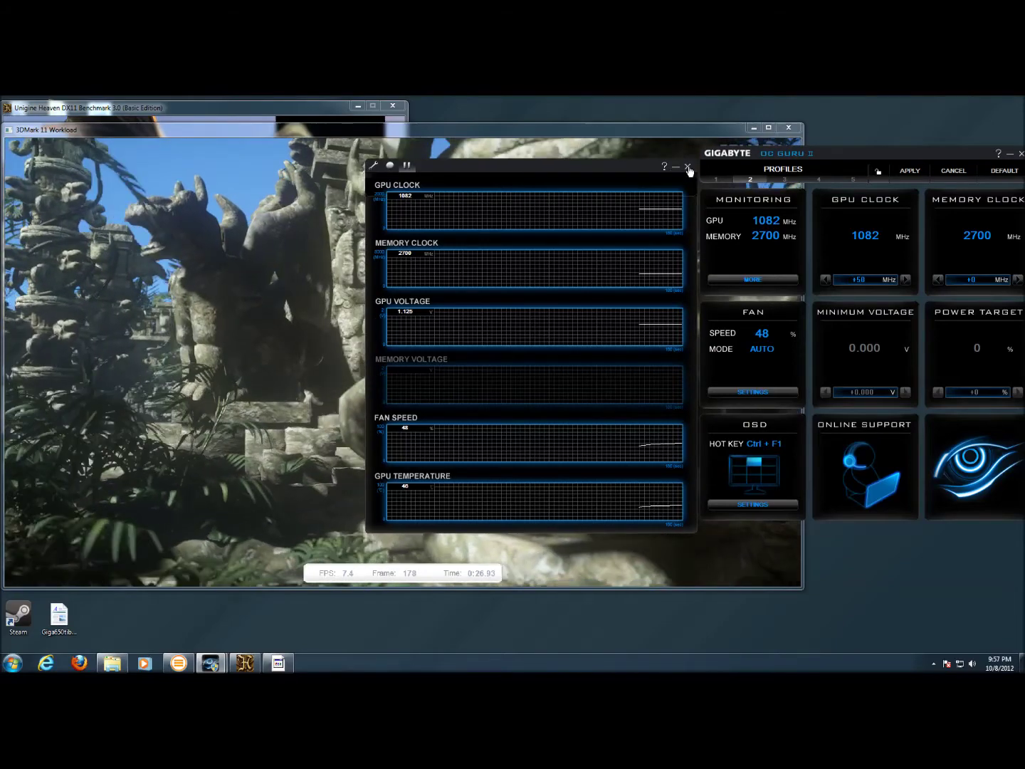
pyautogui.click(686, 168)
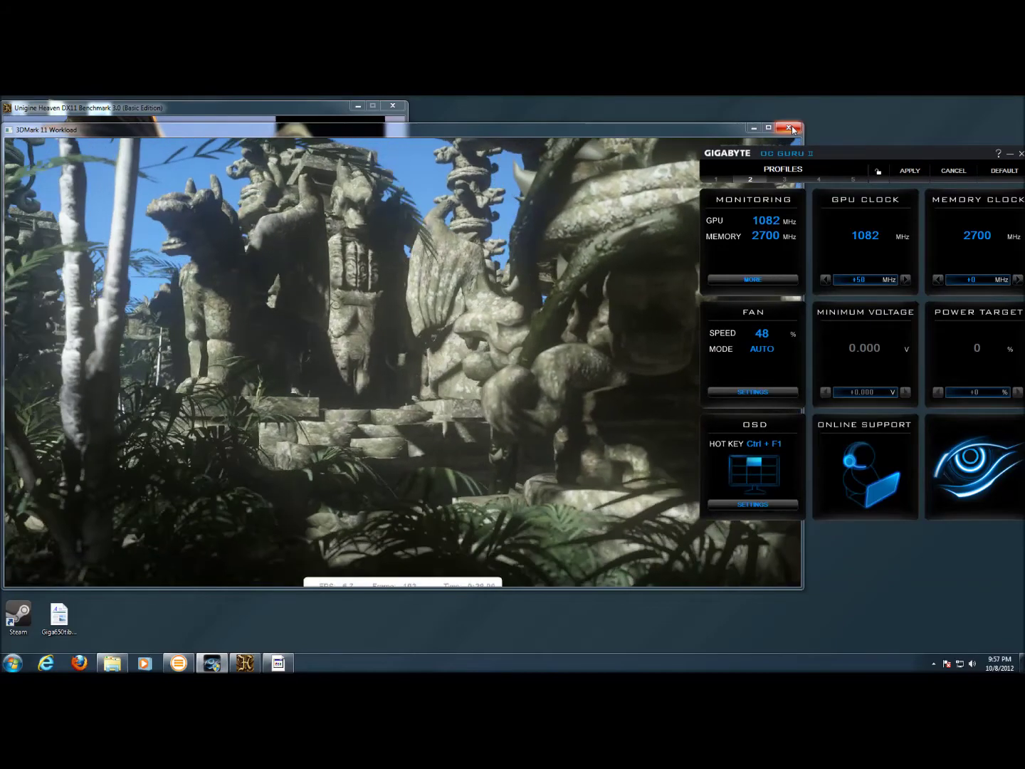
pyautogui.click(791, 127)
# - Quit 3DMark 11, rearrange the windows, and run Heaven with DX11, Normal tessellation, 16x AF, 4x AA
pyautogui.click(453, 353)
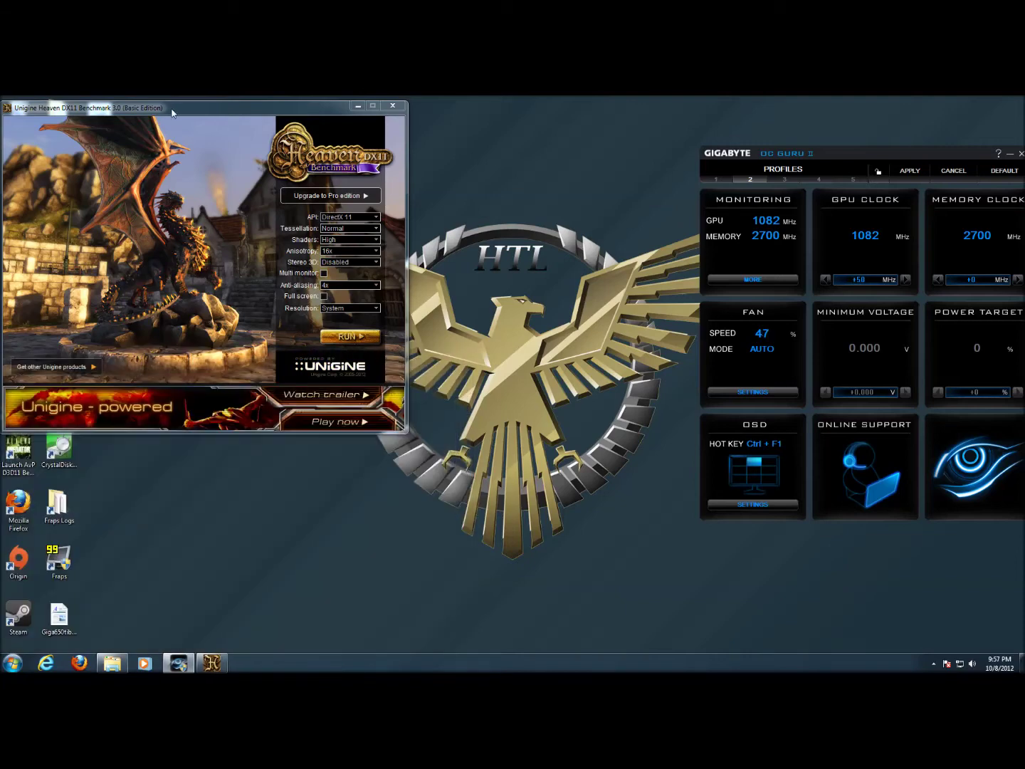
pyautogui.moveTo(171, 110)
pyautogui.mouseDown()
pyautogui.moveTo(217, 137)
pyautogui.moveTo(174, 125)
pyautogui.moveTo(168, 110)
pyautogui.moveTo(180, 111)
pyautogui.mouseUp()
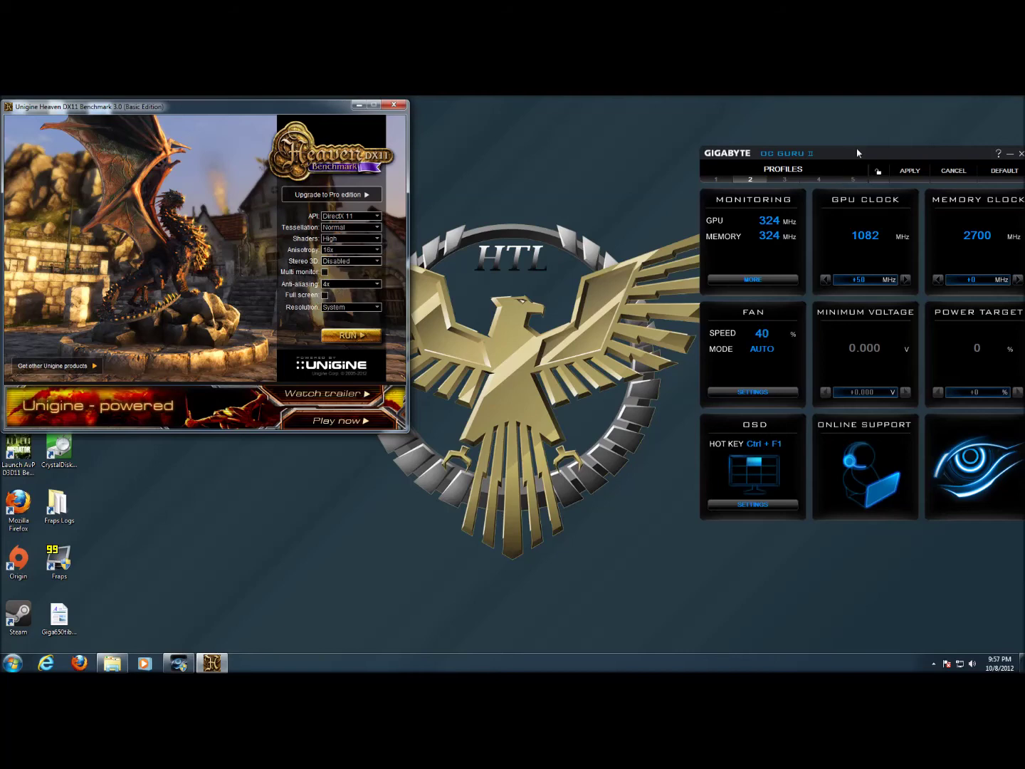
pyautogui.moveTo(858, 153); pyautogui.dragTo(811, 123)
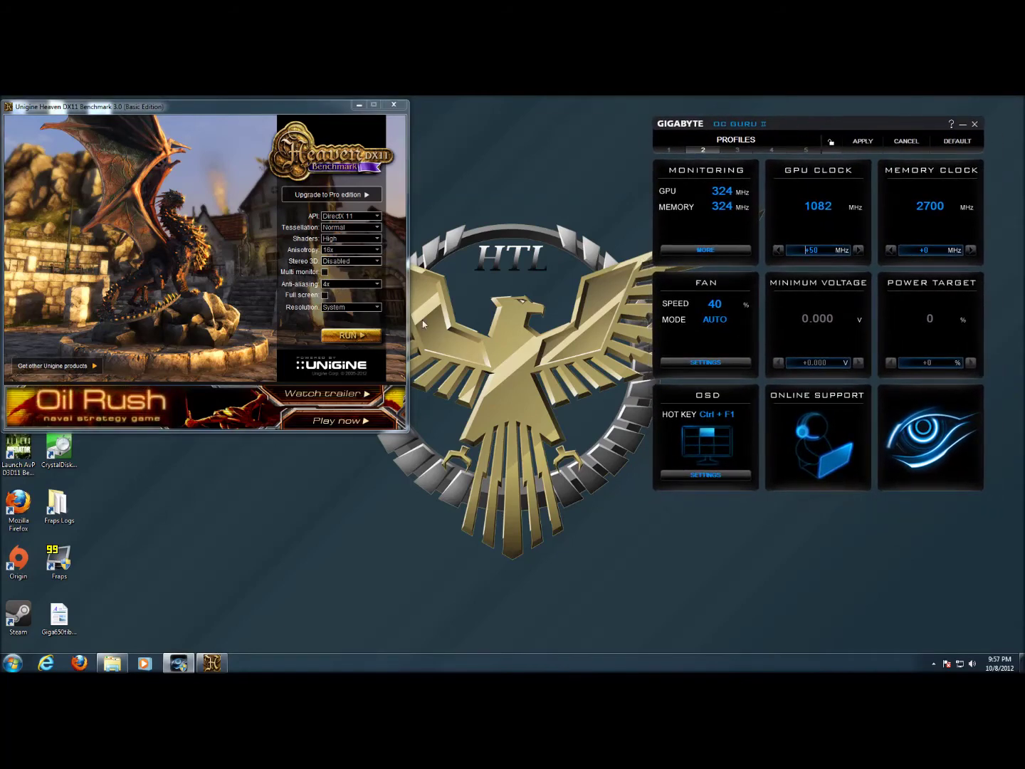
pyautogui.click(351, 336)
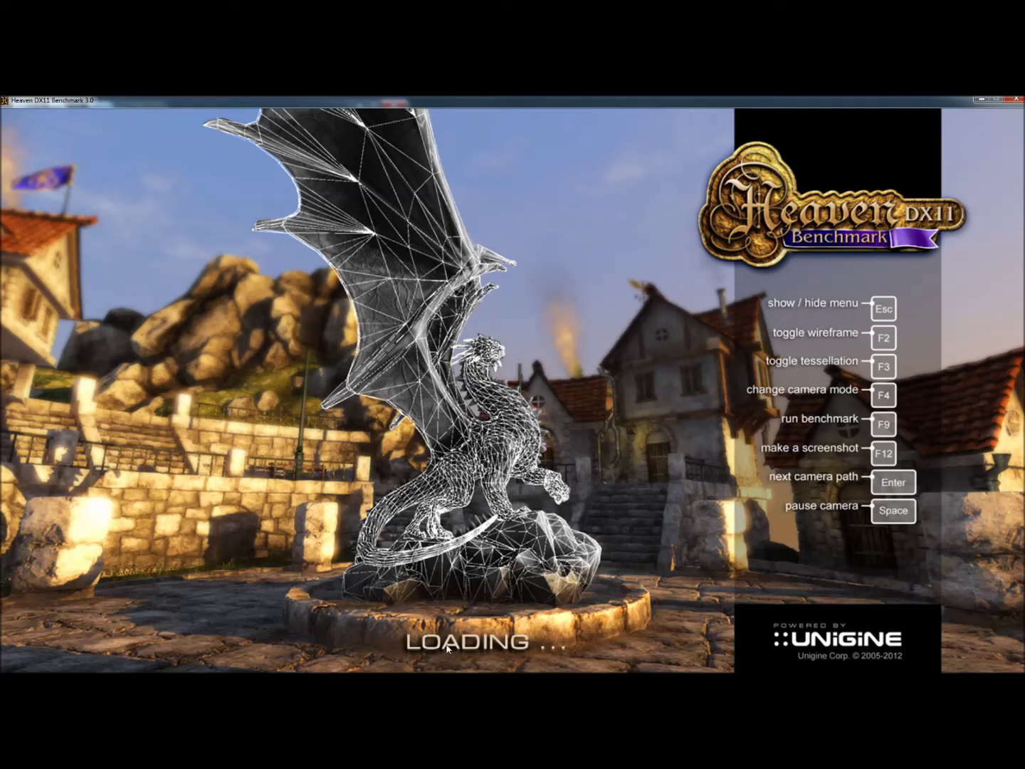
# - Bring OC Guru II over the running Heaven benchmark with Alt+Tab to check 1082 MHz
pyautogui.hotkey('alt', 'Tab')
pyautogui.press('Tab')
pyautogui.press('Tab')
pyautogui.press('Tab')
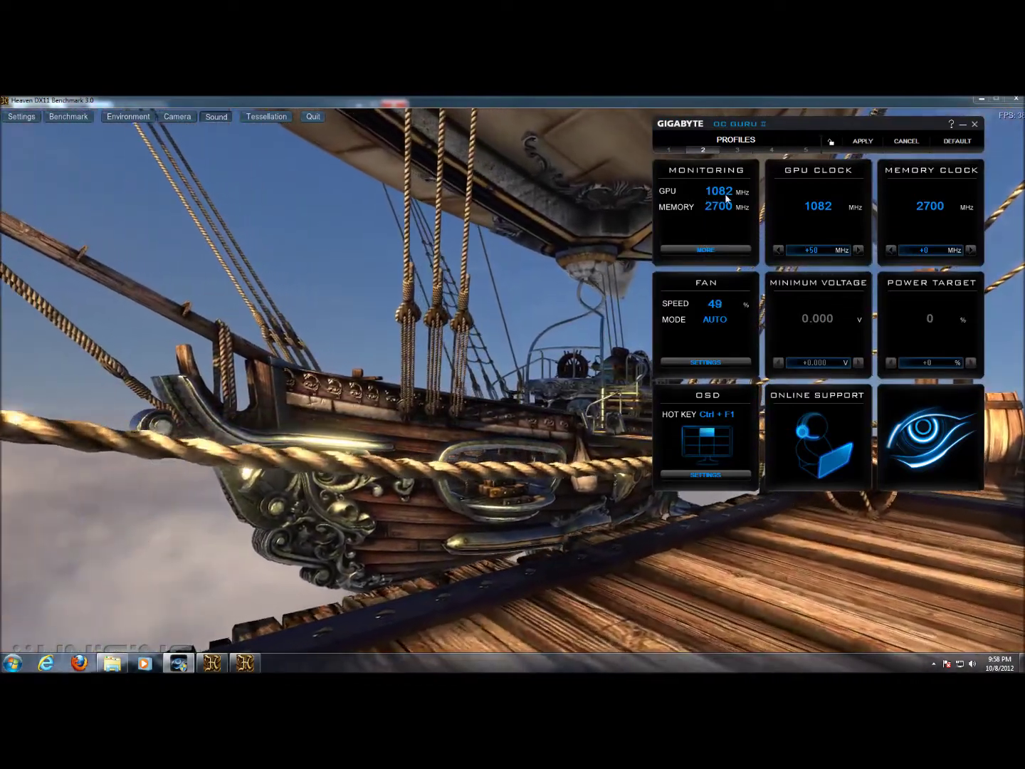
# - Open the live clock, fan and temperature graphs, move them up-left, then minimize them
pyautogui.click(708, 249)
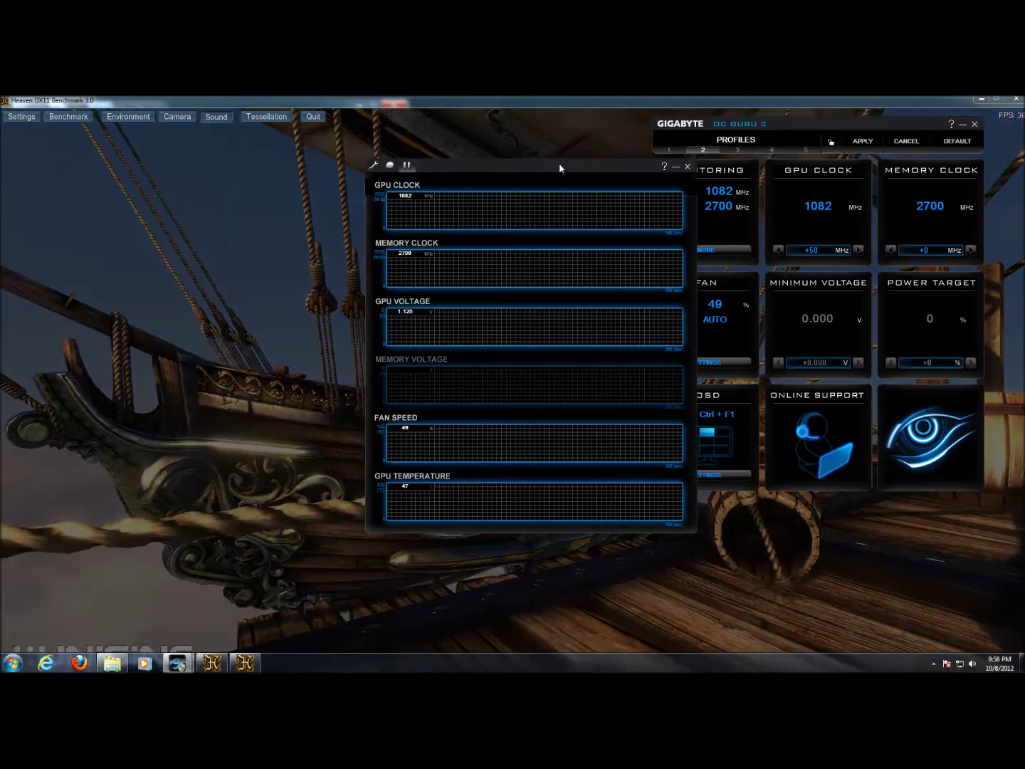
pyautogui.moveTo(560, 166); pyautogui.dragTo(503, 146)
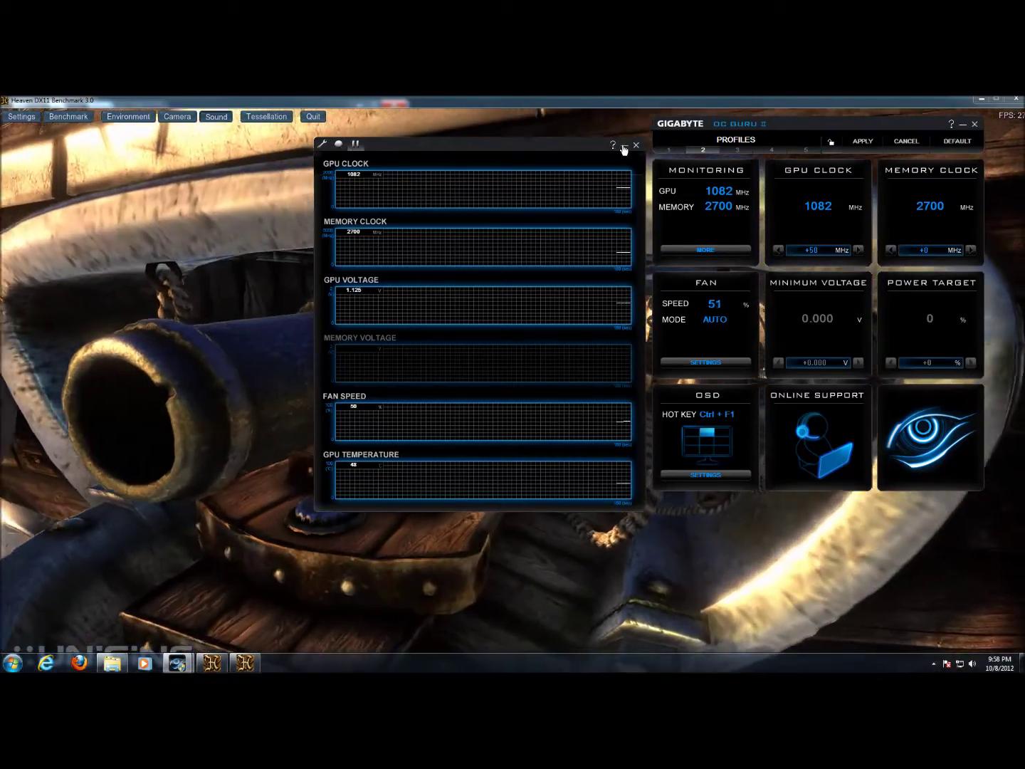
pyautogui.click(623, 147)
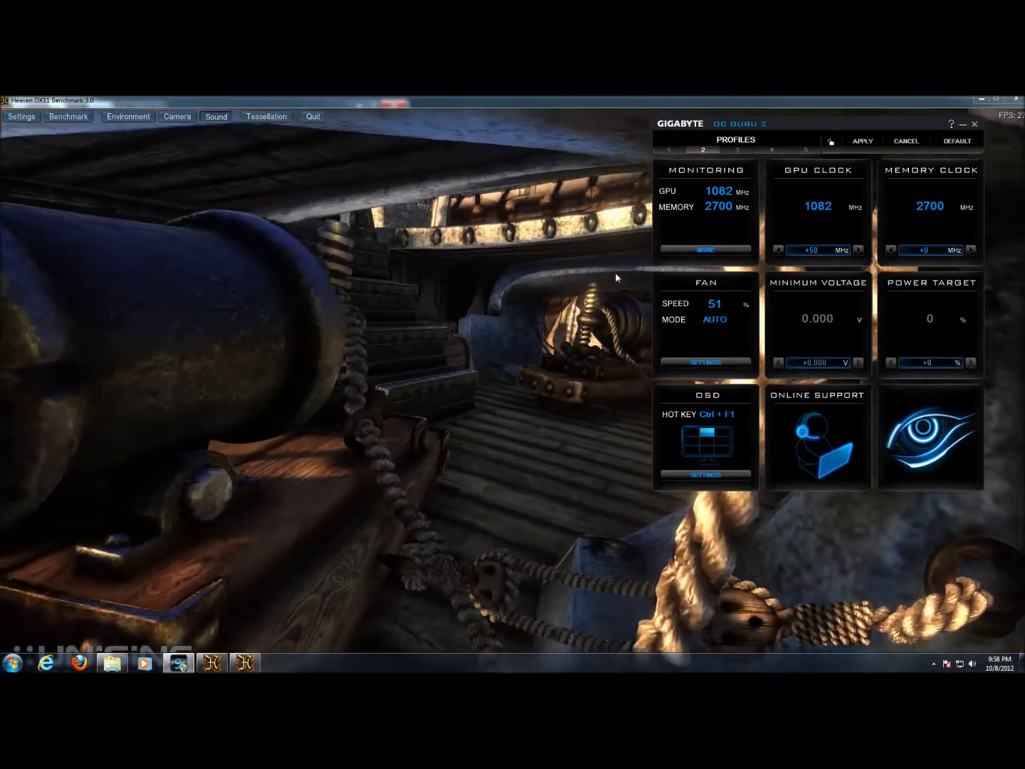